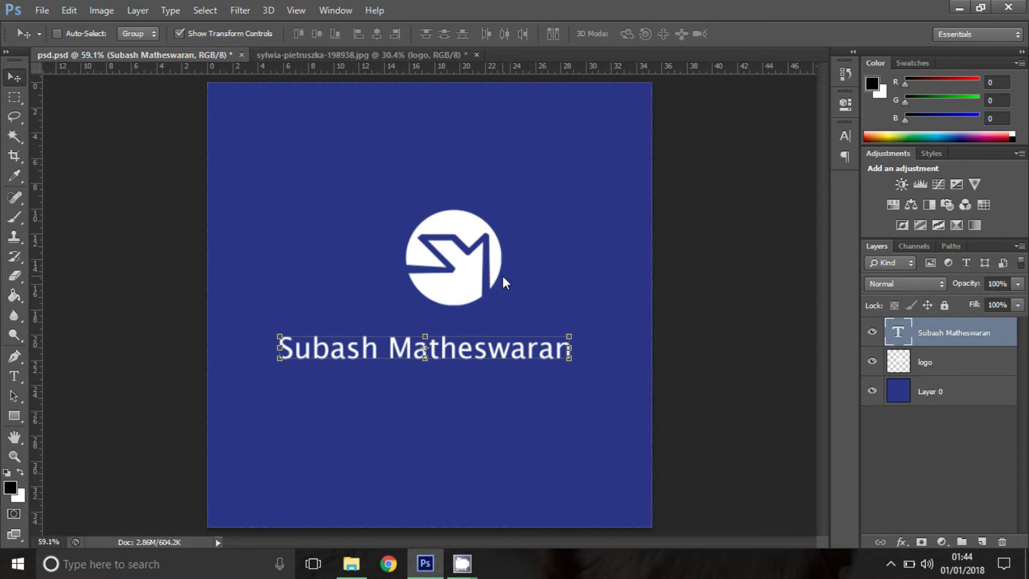
# - Nudge the logo slightly left and drag the name text lower on the canvas
pyautogui.hotkey('alt', '[')
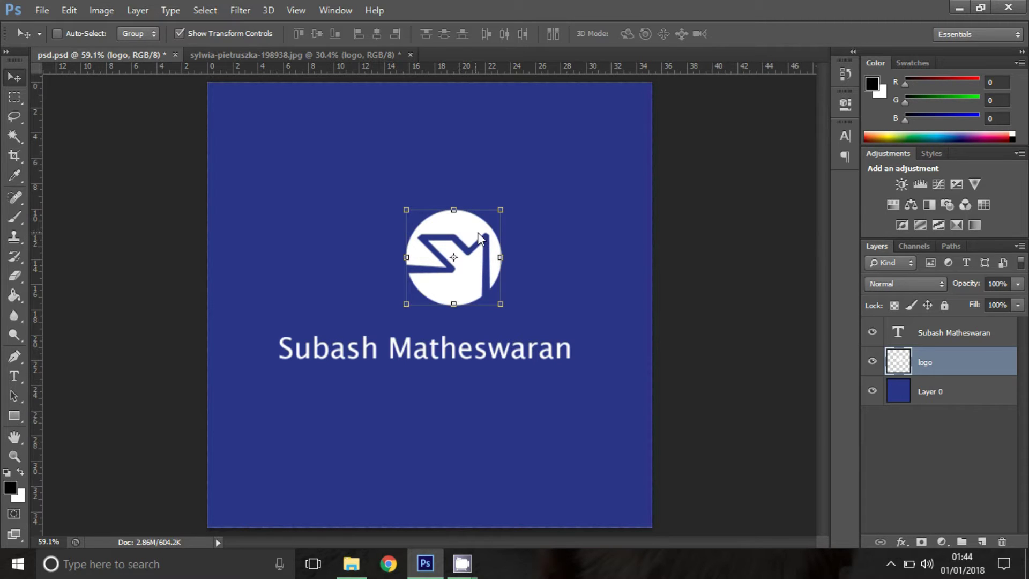
pyautogui.moveTo(459, 230); pyautogui.dragTo(440, 230)
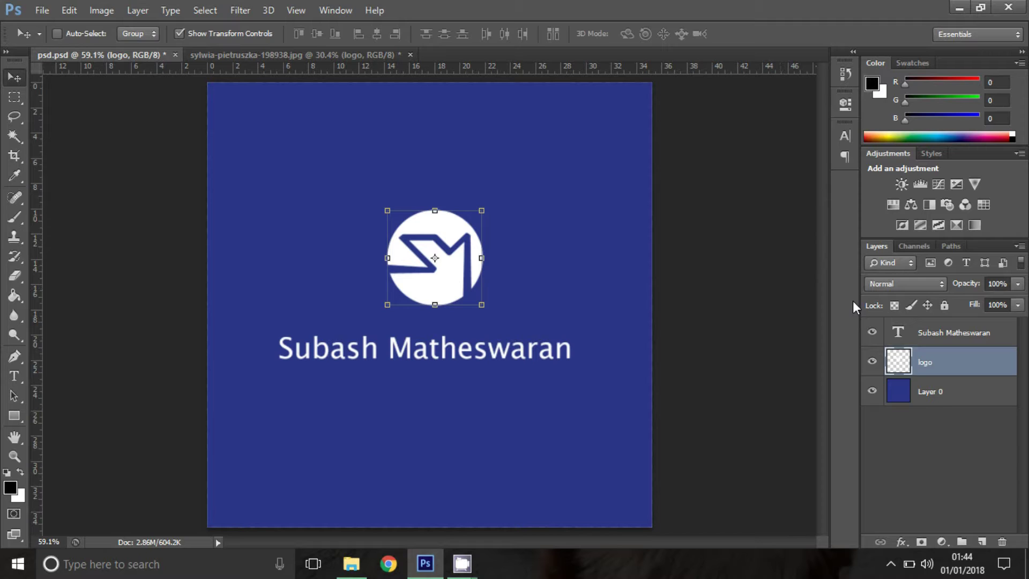
pyautogui.hotkey('alt', ']')
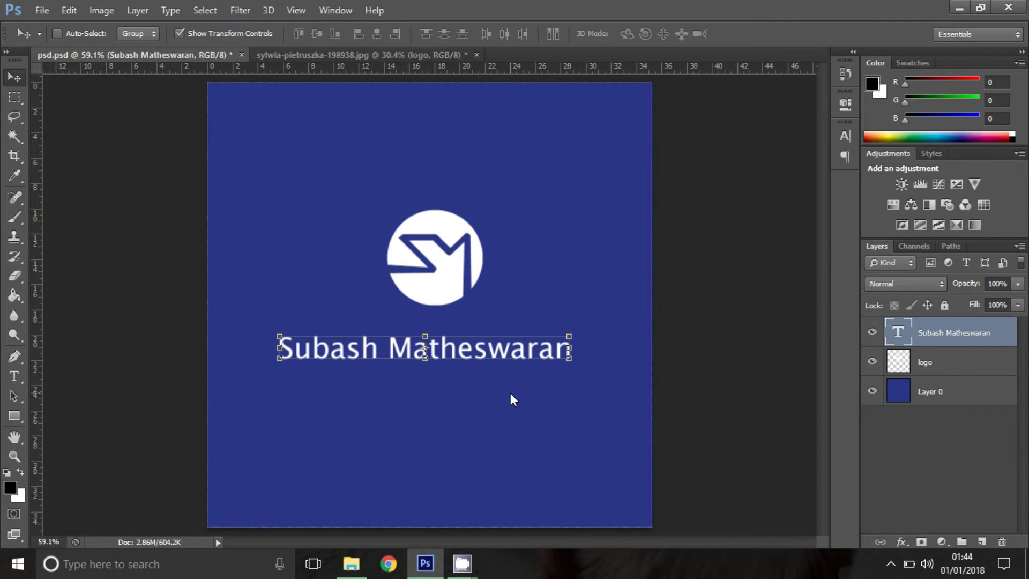
pyautogui.moveTo(510, 394); pyautogui.dragTo(513, 449)
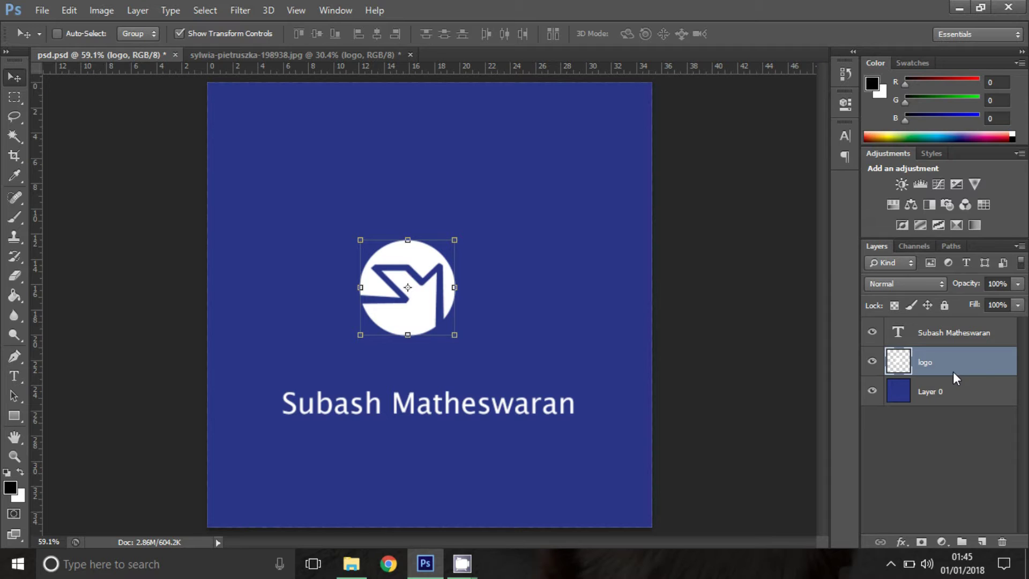
# - Align the logo to Layer 0's vertical and horizontal centres
pyautogui.keyDown('shift'); pyautogui.click(984, 388); pyautogui.keyUp('shift')
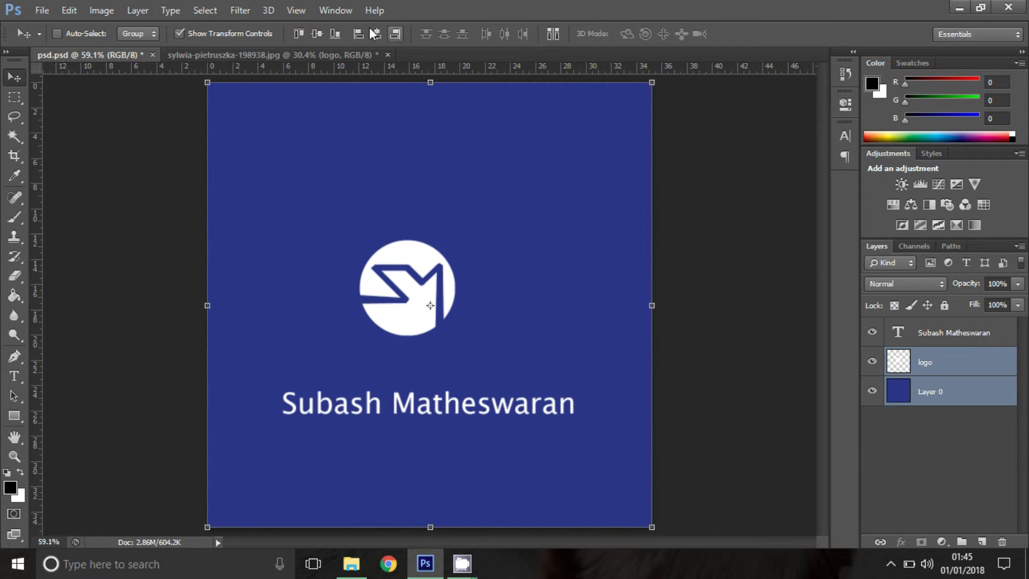
pyautogui.click(317, 35)
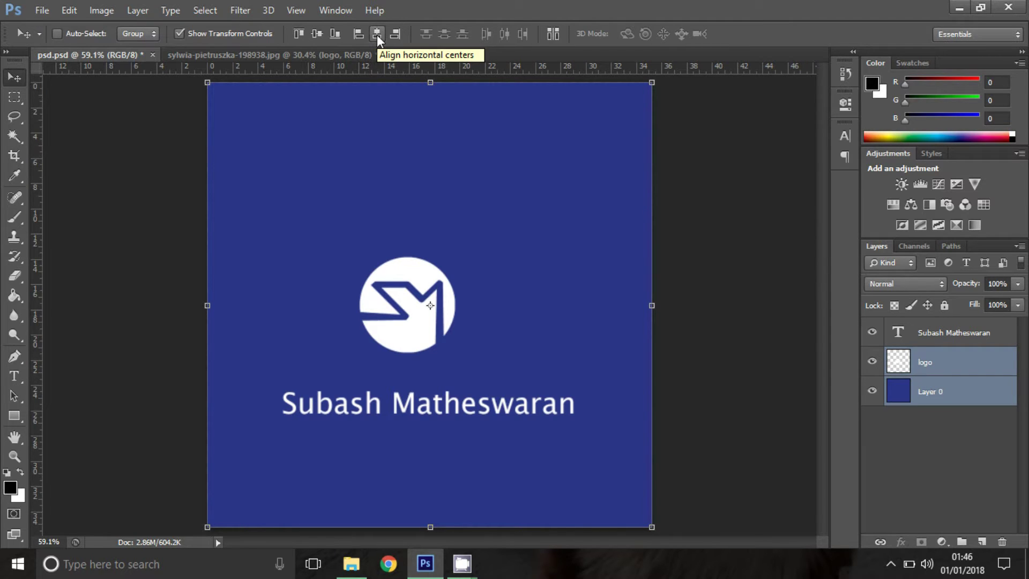
pyautogui.click(377, 34)
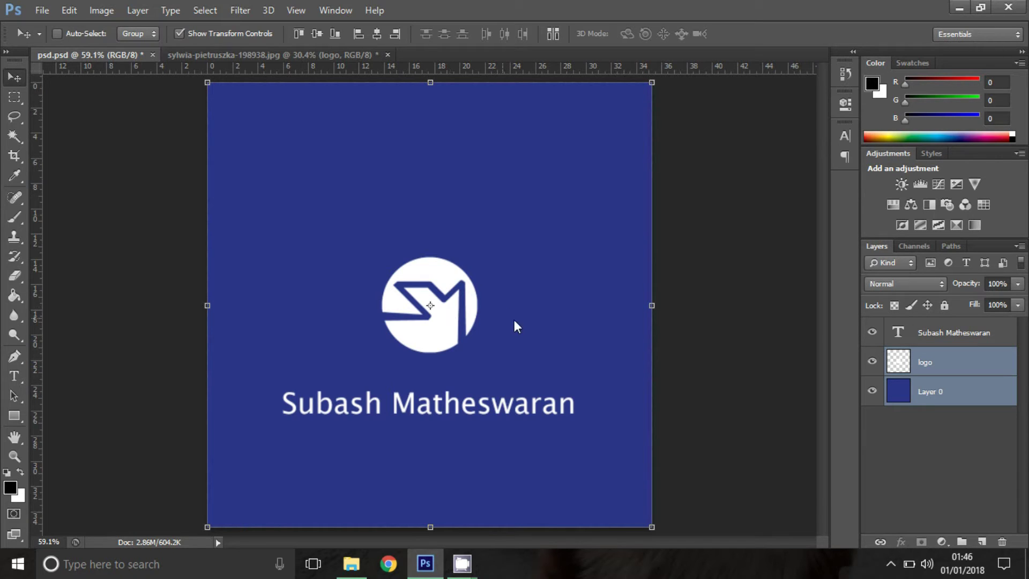
# - Undo the logo alignment and vertically centre the name text on Layer 0
pyautogui.hotkey('ctrl', 'z')
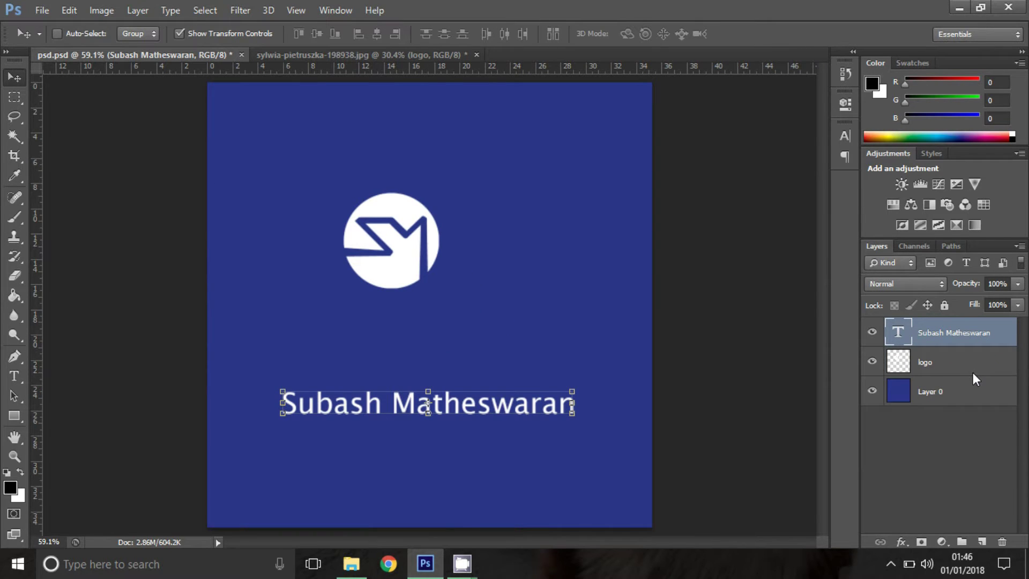
pyautogui.keyDown('ctrl'); pyautogui.click(975, 391); pyautogui.keyUp('ctrl')
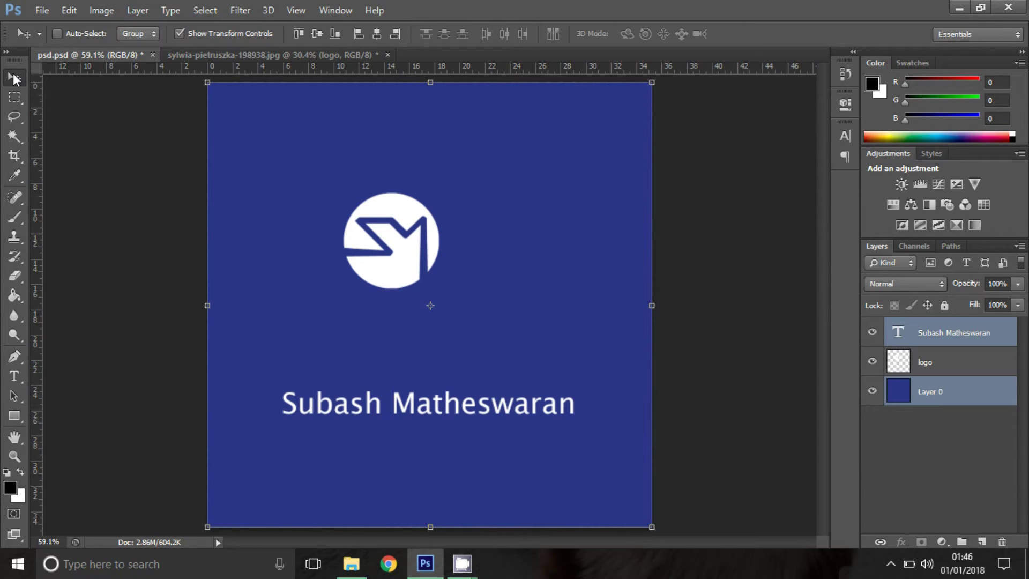
pyautogui.click(320, 36)
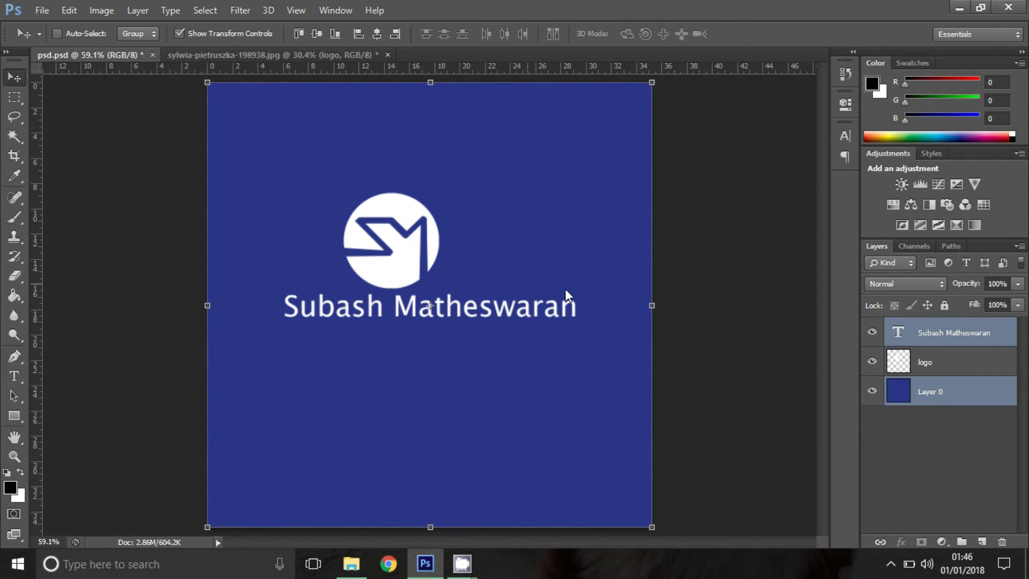
# - Horizontally centre the logo against Layer 0, leaving only the background selected
pyautogui.click(973, 371)
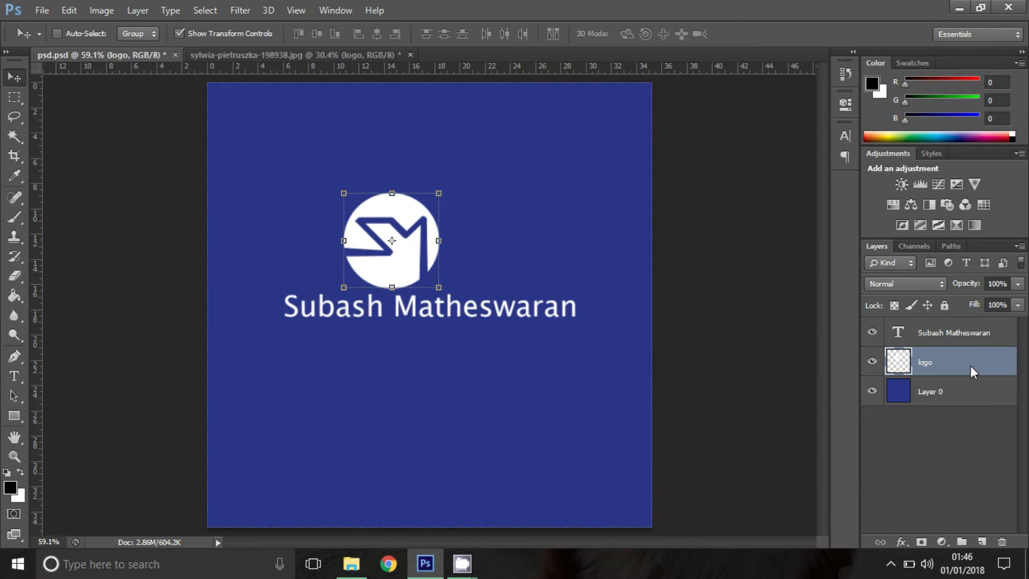
pyautogui.keyDown('ctrl'); pyautogui.click(970, 391); pyautogui.keyUp('ctrl')
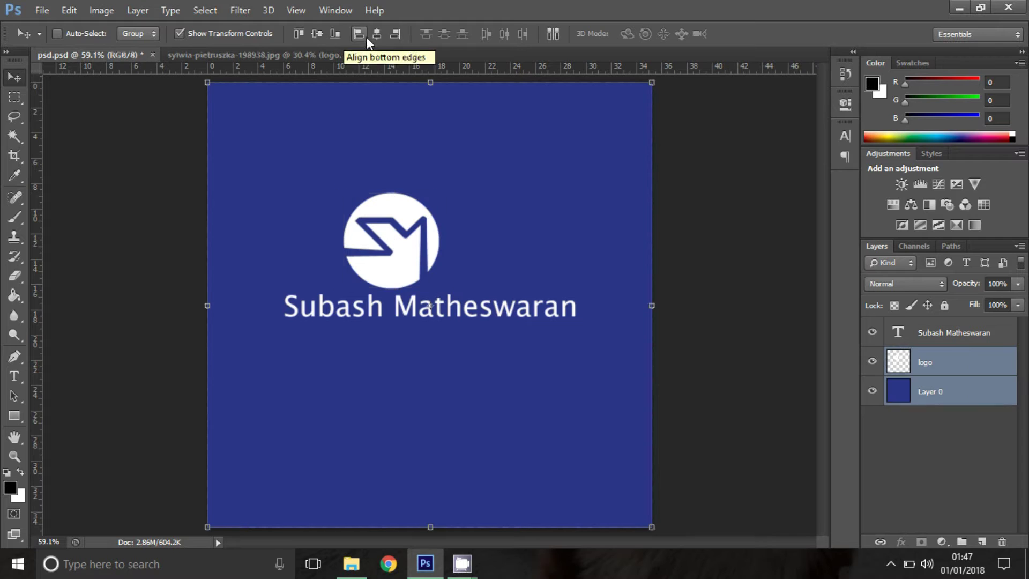
pyautogui.click(381, 35)
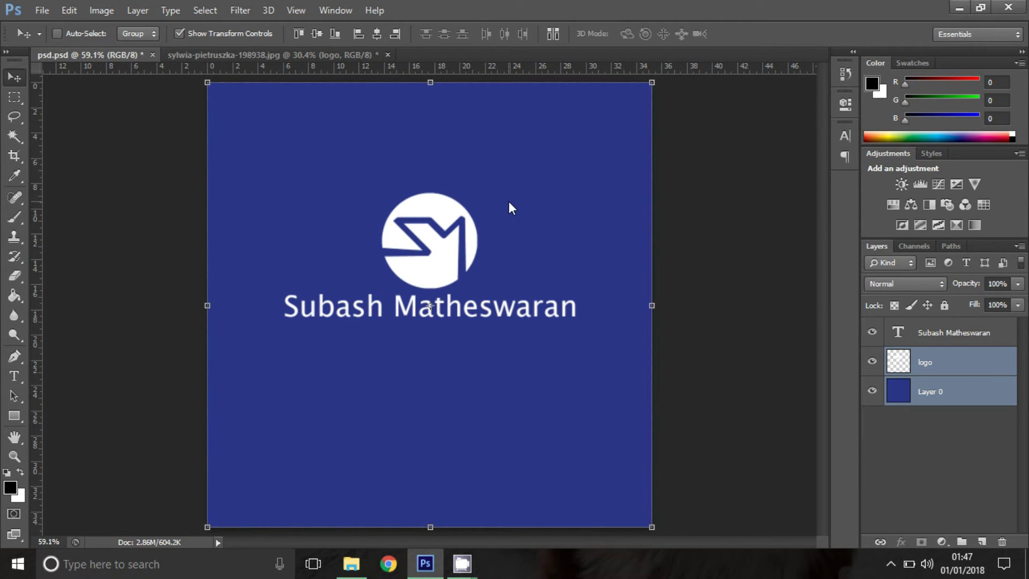
pyautogui.click(969, 389)
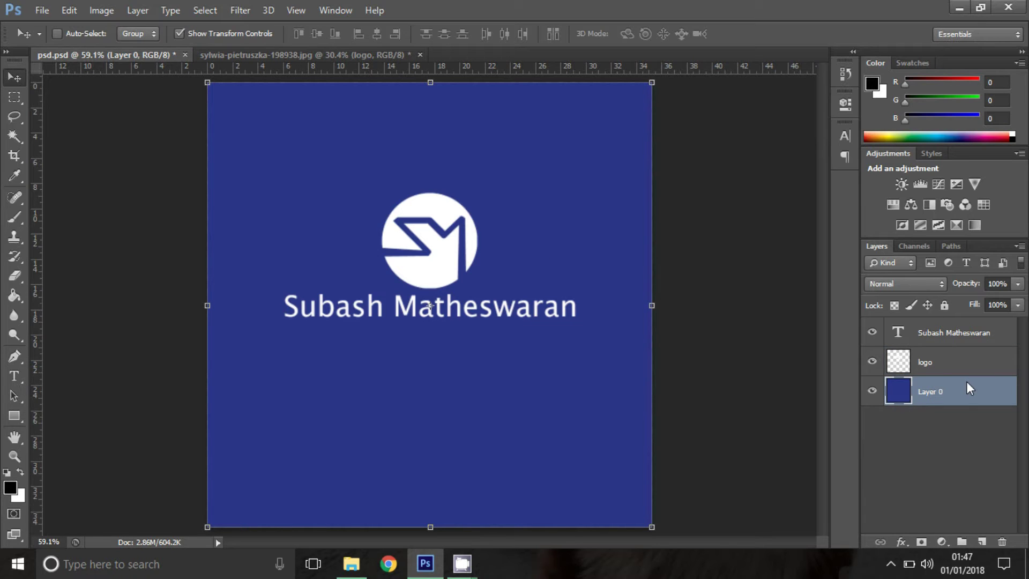
# - Horizontally align the logo over the name text and group both layers as Group 1
pyautogui.click(978, 335)
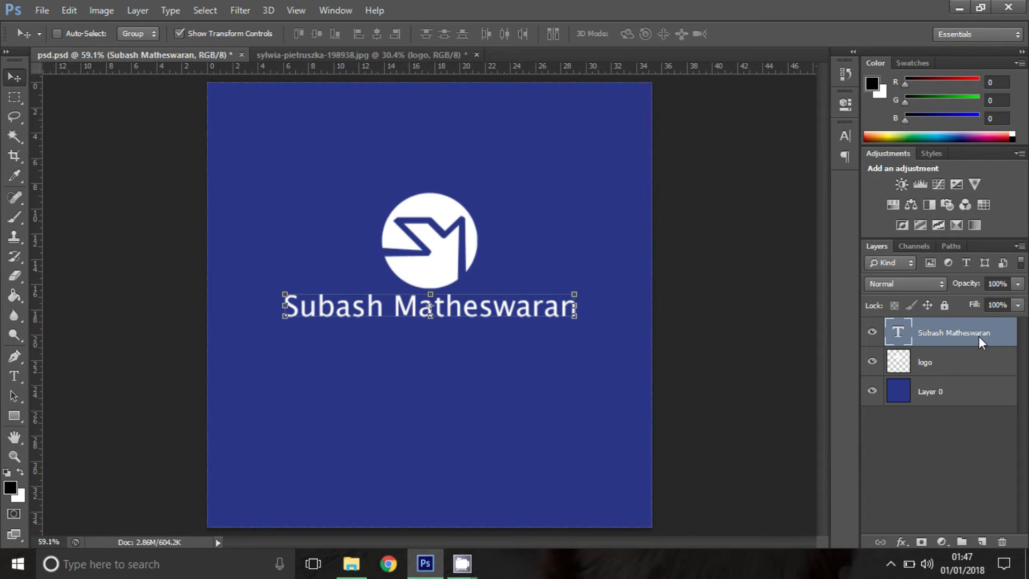
pyautogui.keyDown('ctrl'); pyautogui.click(979, 358); pyautogui.keyUp('ctrl')
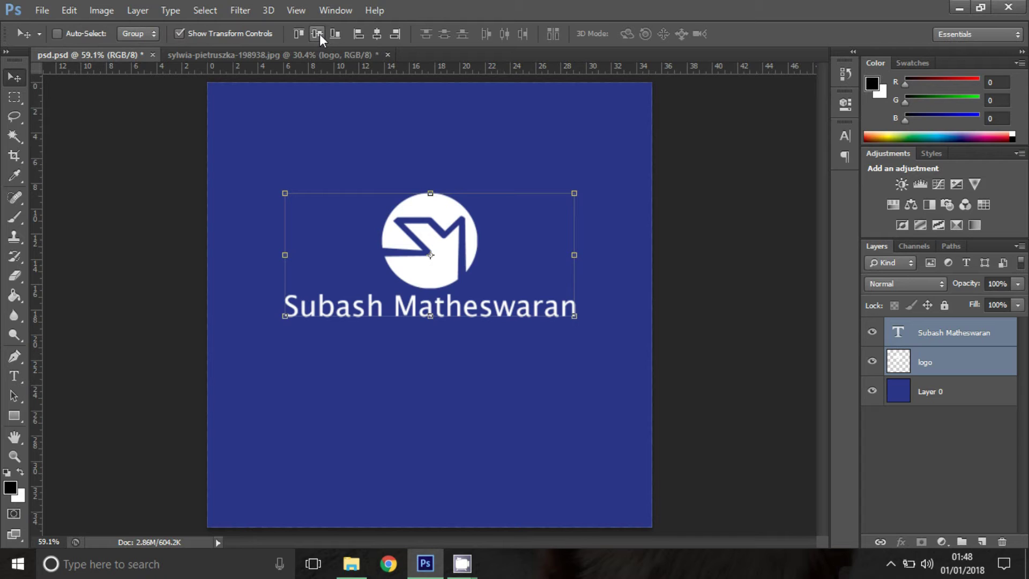
pyautogui.click(378, 34)
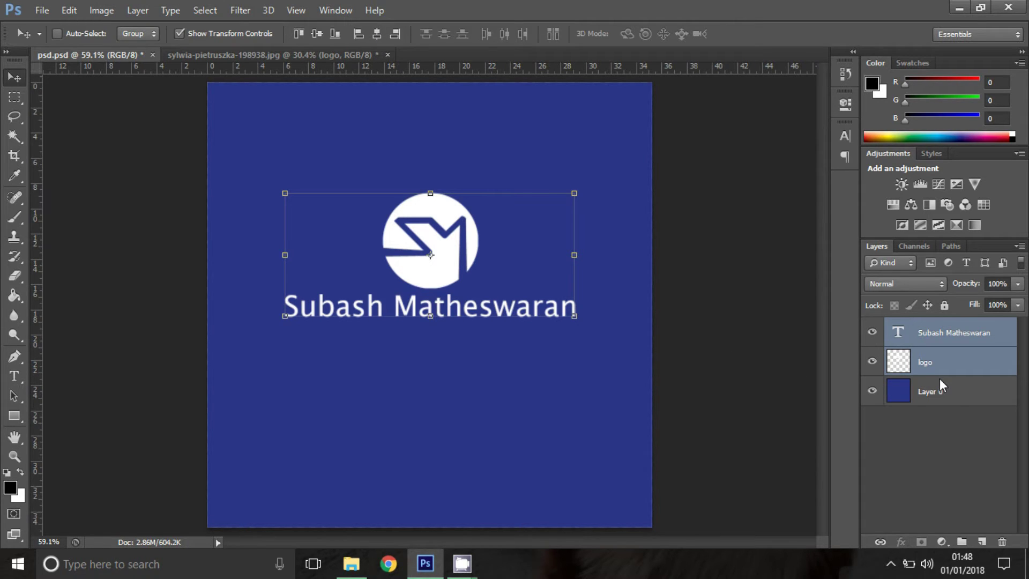
pyautogui.hotkey('ctrl', 'g')
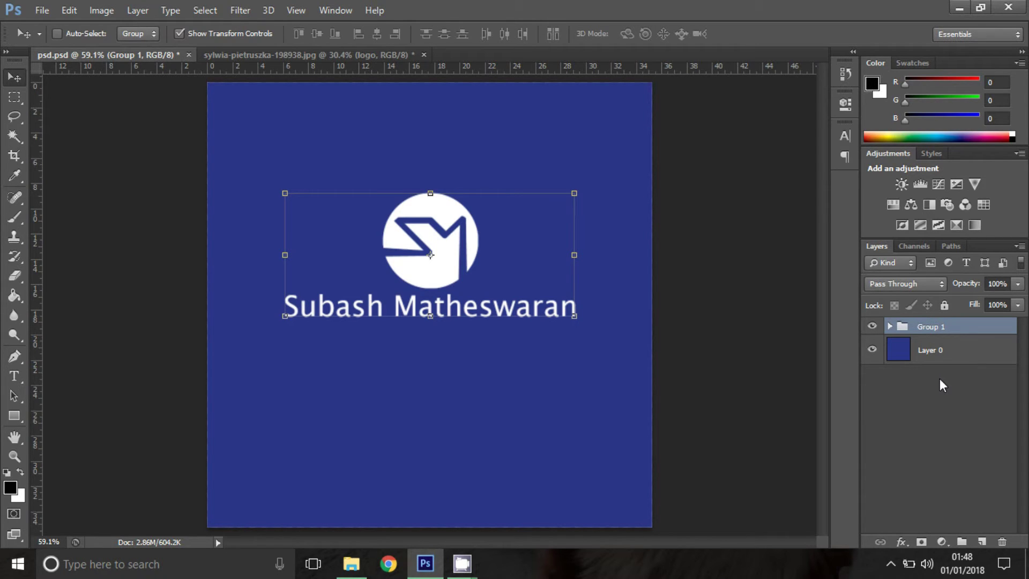
# - Align Group 1 to Layer 0's vertical and horizontal centres
pyautogui.click(873, 325)
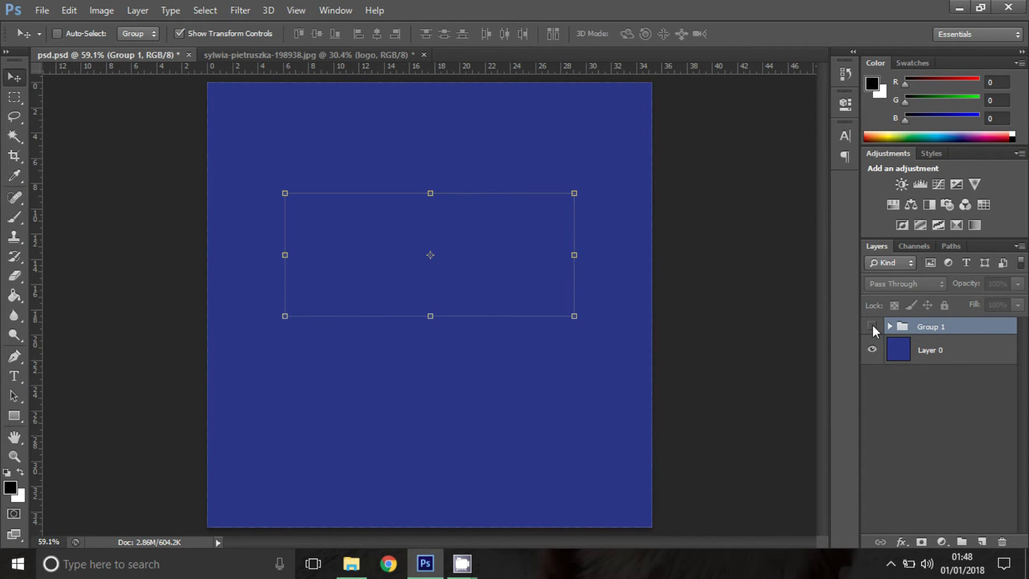
pyautogui.keyDown('shift'); pyautogui.click(972, 355); pyautogui.keyUp('shift')
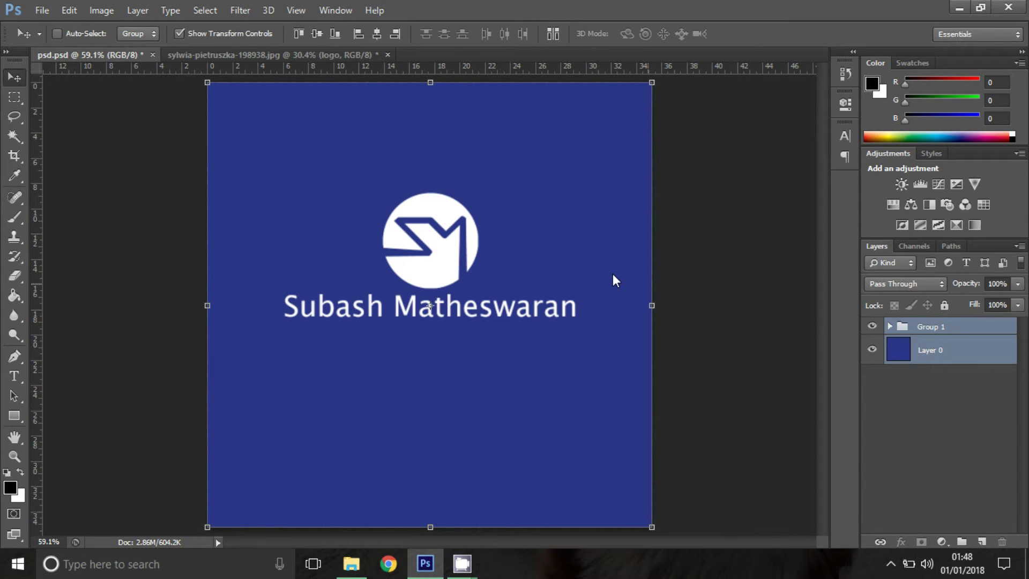
pyautogui.click(317, 33)
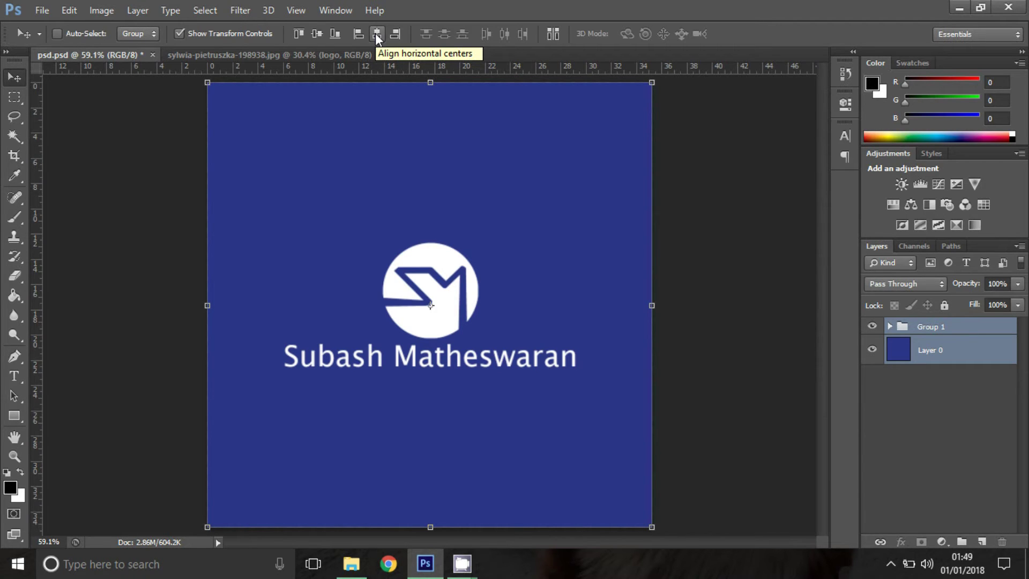
pyautogui.click(378, 34)
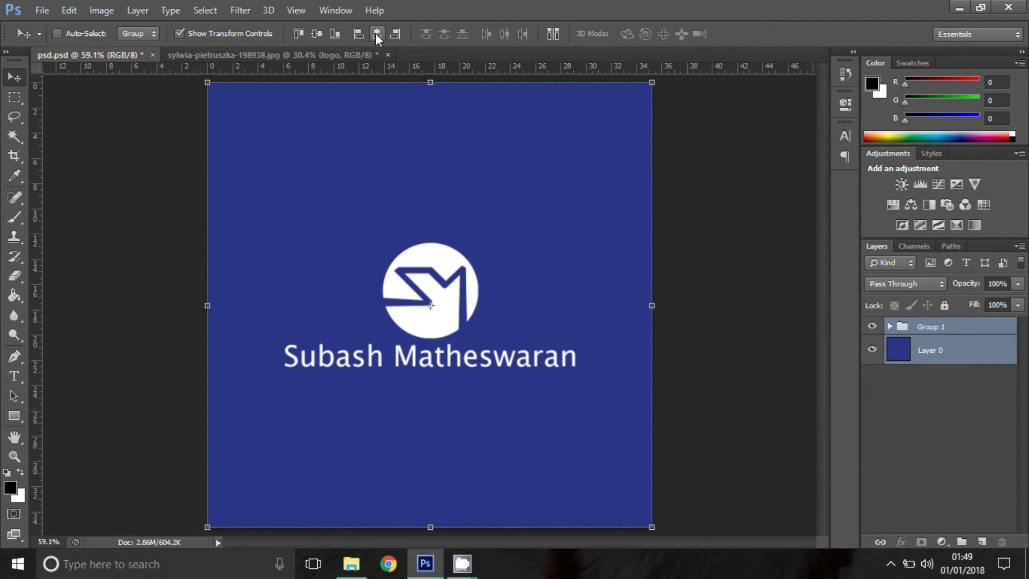
# - Reselect Group 1 and switch to the grass photo document
pyautogui.click(929, 351)
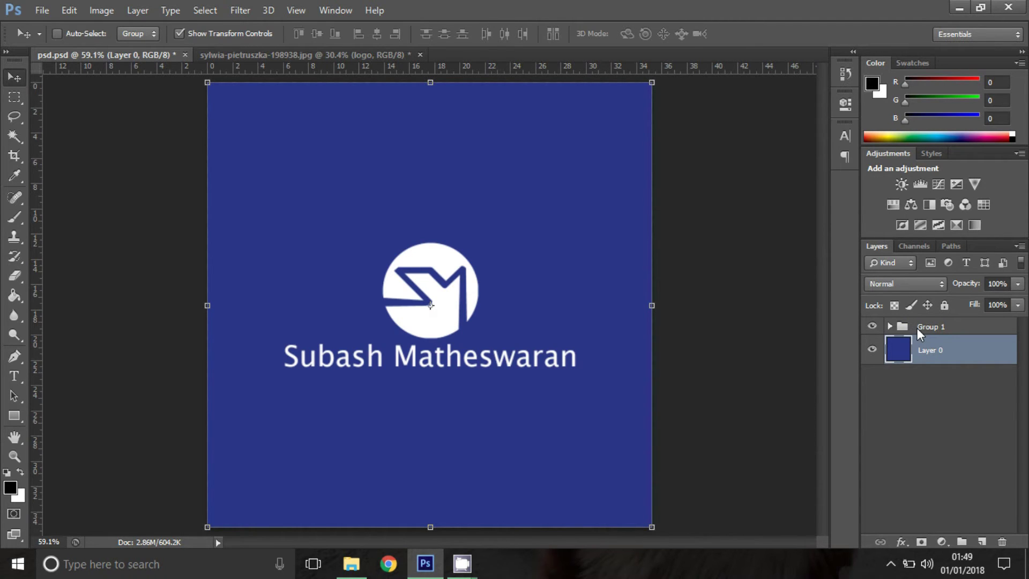
pyautogui.click(917, 328)
pyautogui.hotkey('ctrl', 'Tab')
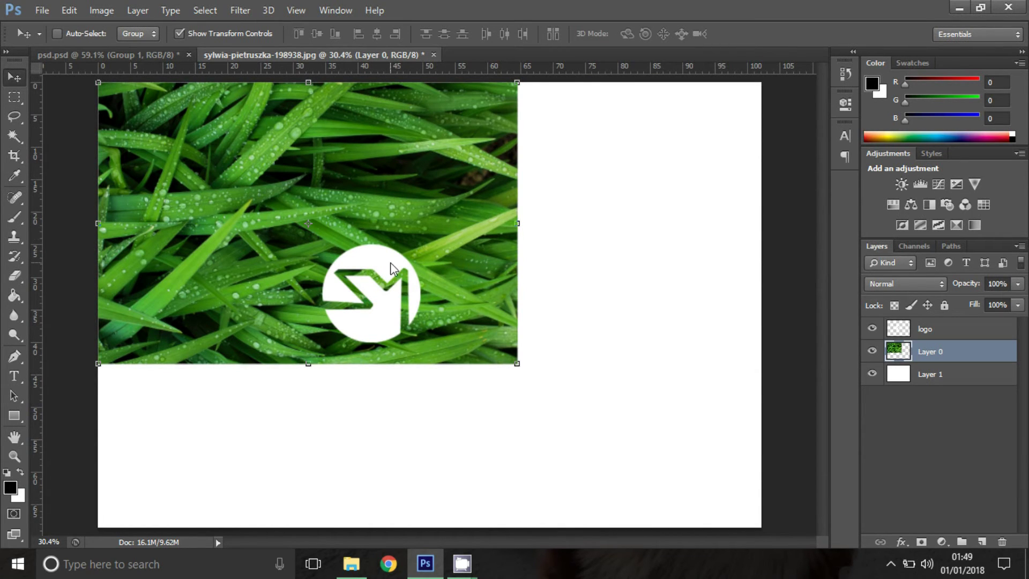
# - Align the logo to the grass photo layer's vertical and horizontal centres
pyautogui.click(969, 336)
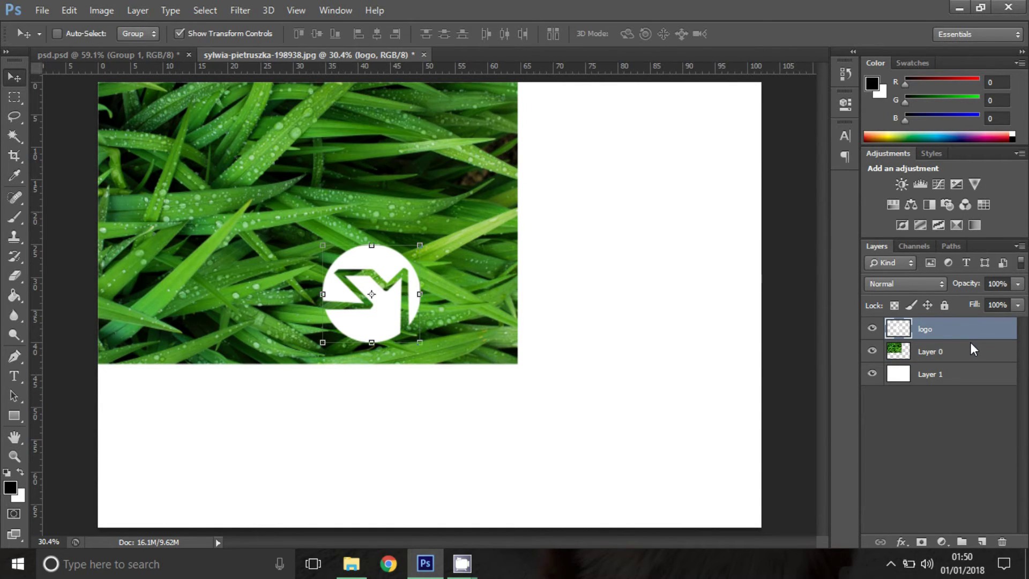
pyautogui.keyDown('shift'); pyautogui.click(970, 343); pyautogui.keyUp('shift')
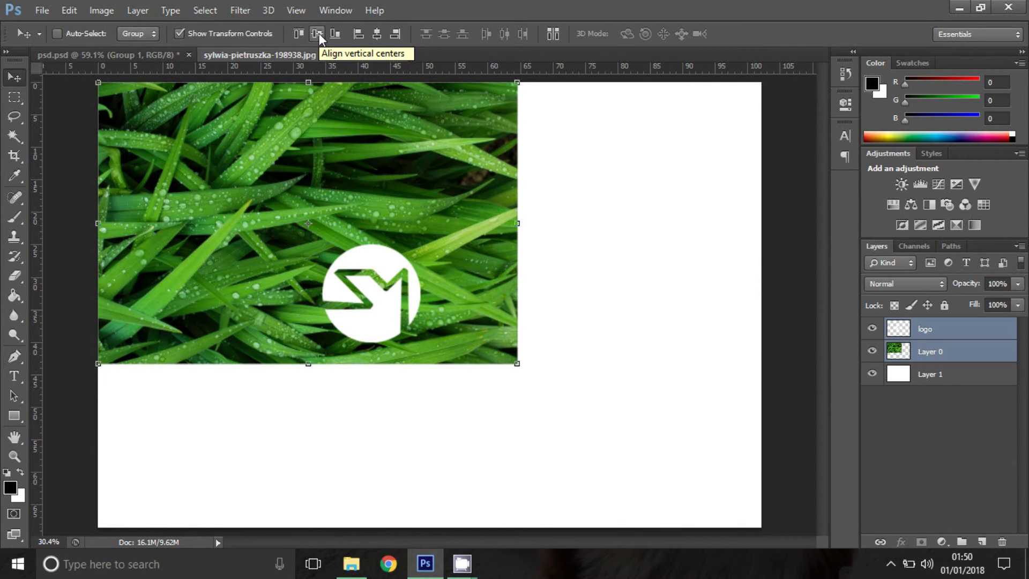
pyautogui.click(319, 33)
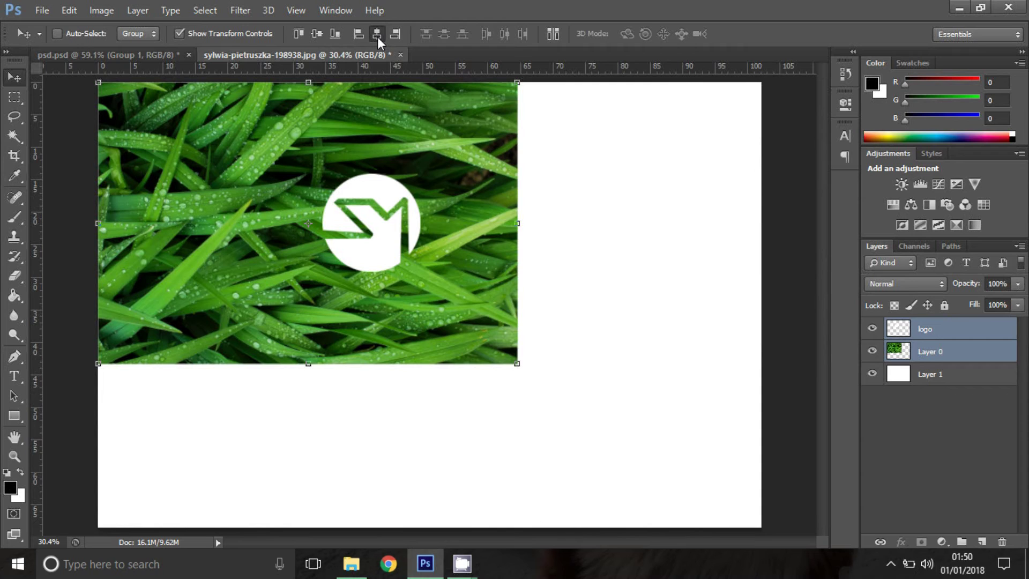
pyautogui.click(377, 34)
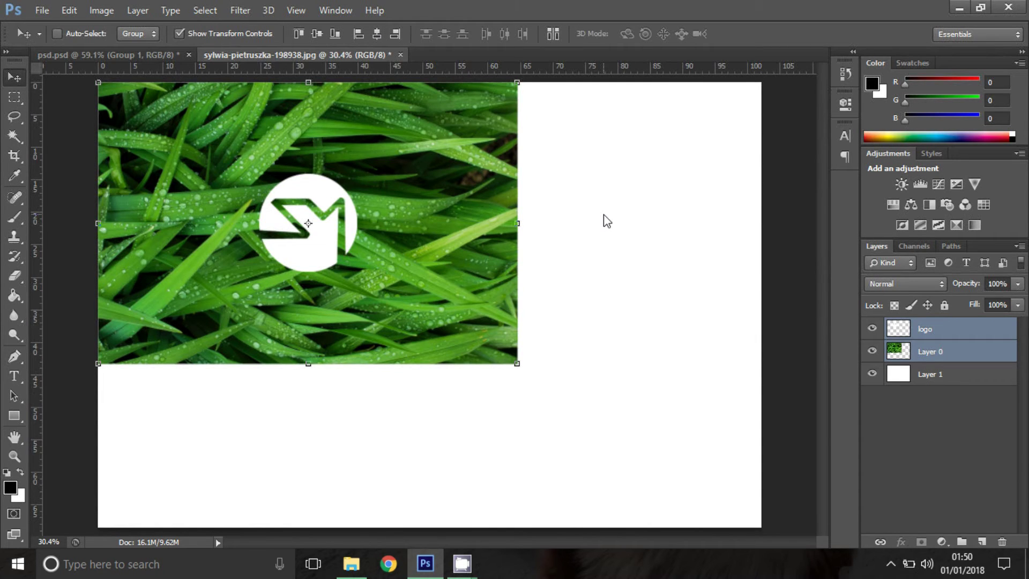
pyautogui.press('m')
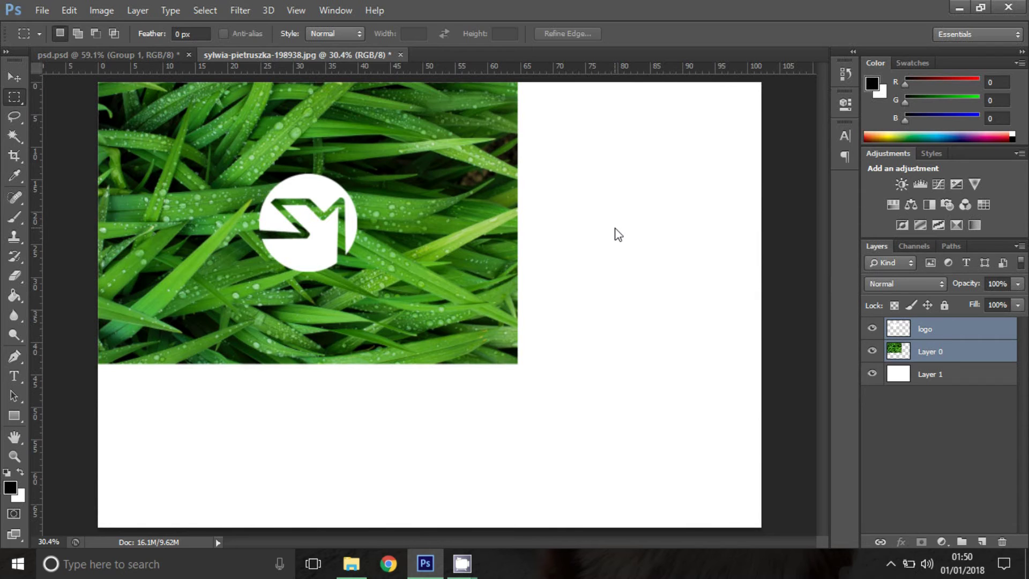
# - Draw a yellow rectangle near the top of the psd.psd blue canvas
pyautogui.click(127, 53)
pyautogui.press('u')
pyautogui.moveTo(245, 108); pyautogui.dragTo(518, 226)
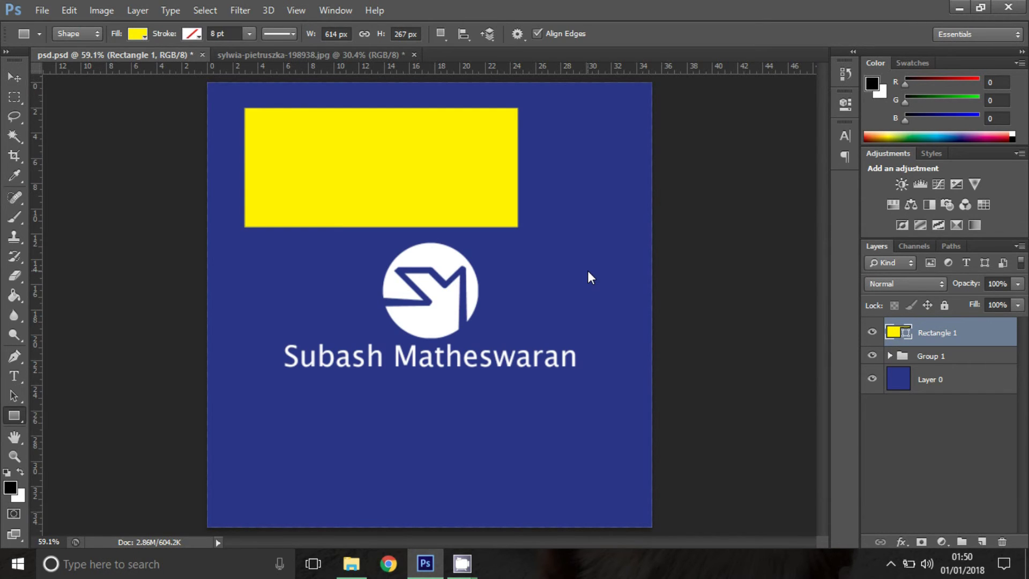
# - Move the logo layer out of Group 1 to sit under Rectangle 1
pyautogui.click(937, 355)
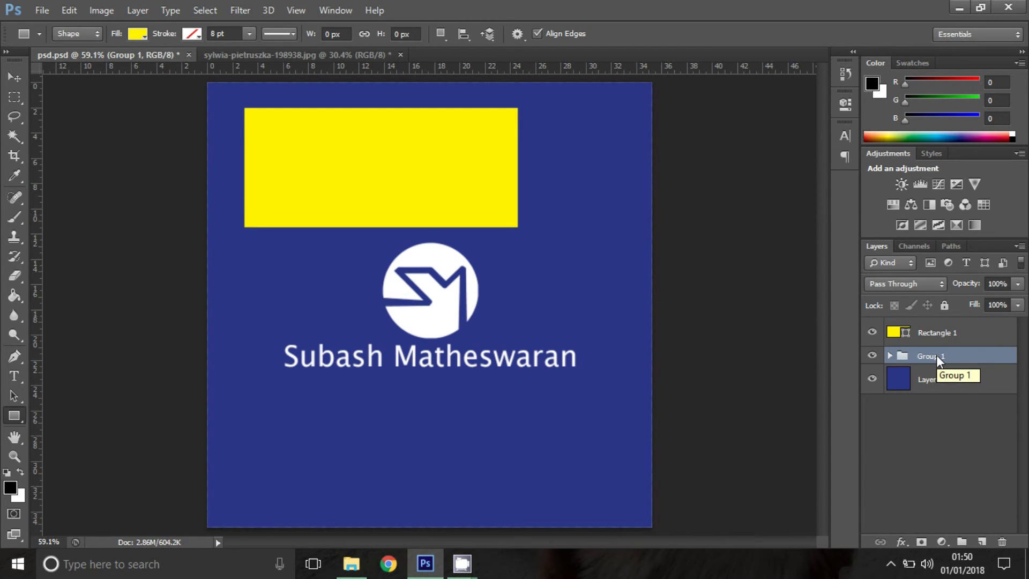
pyautogui.click(889, 355)
pyautogui.moveTo(944, 392); pyautogui.dragTo(961, 410)
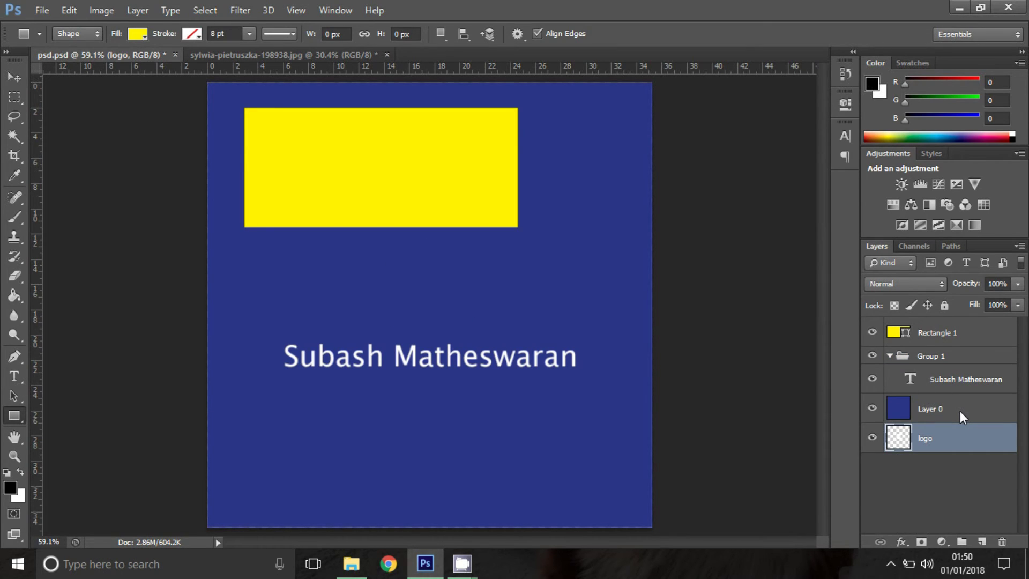
pyautogui.hotkey('ctrl', ']')
pyautogui.hotkey('ctrl', ']')
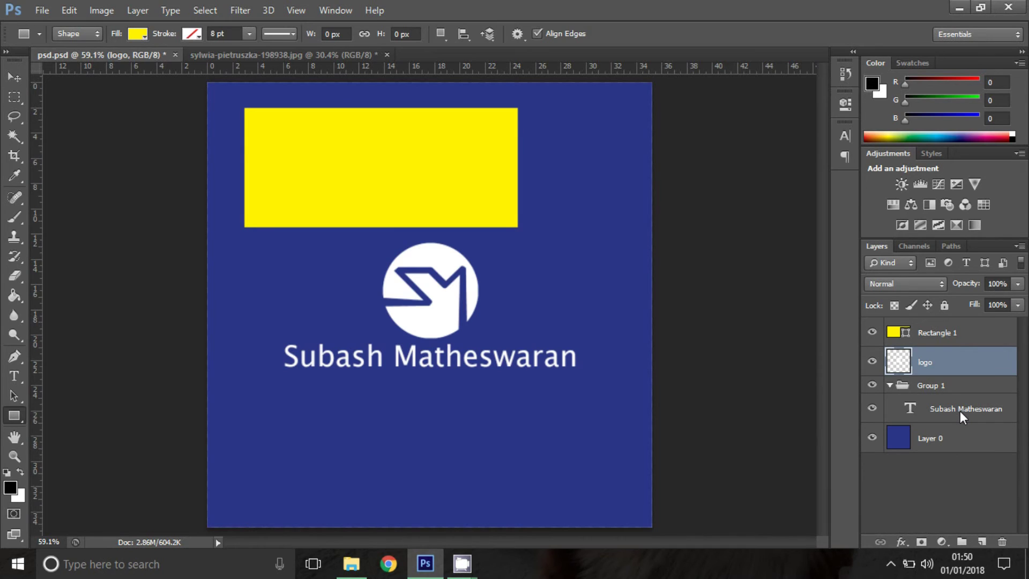
pyautogui.keyDown('shift'); pyautogui.click(952, 336); pyautogui.keyUp('shift')
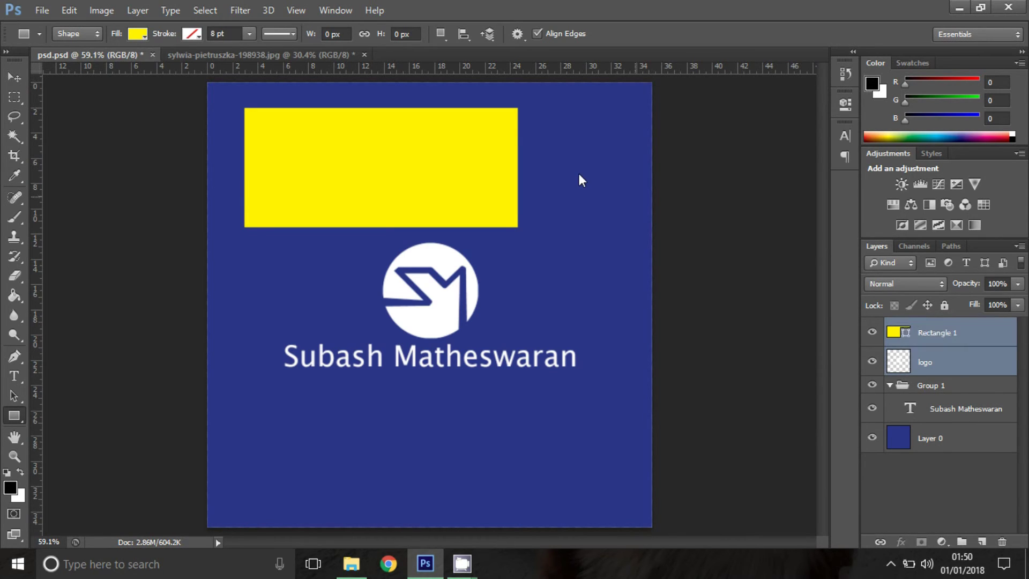
pyautogui.click(11, 80)
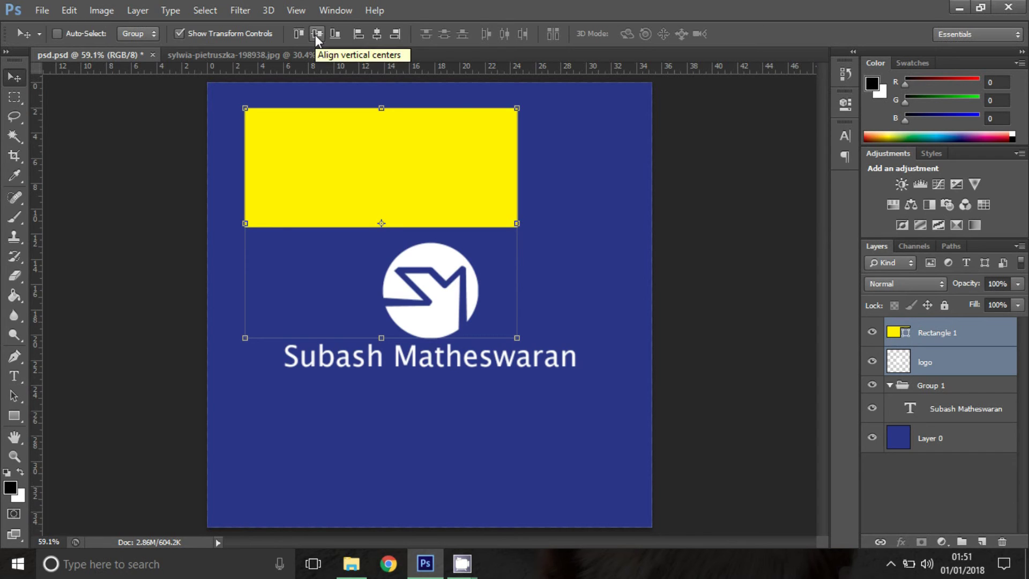
pyautogui.click(317, 34)
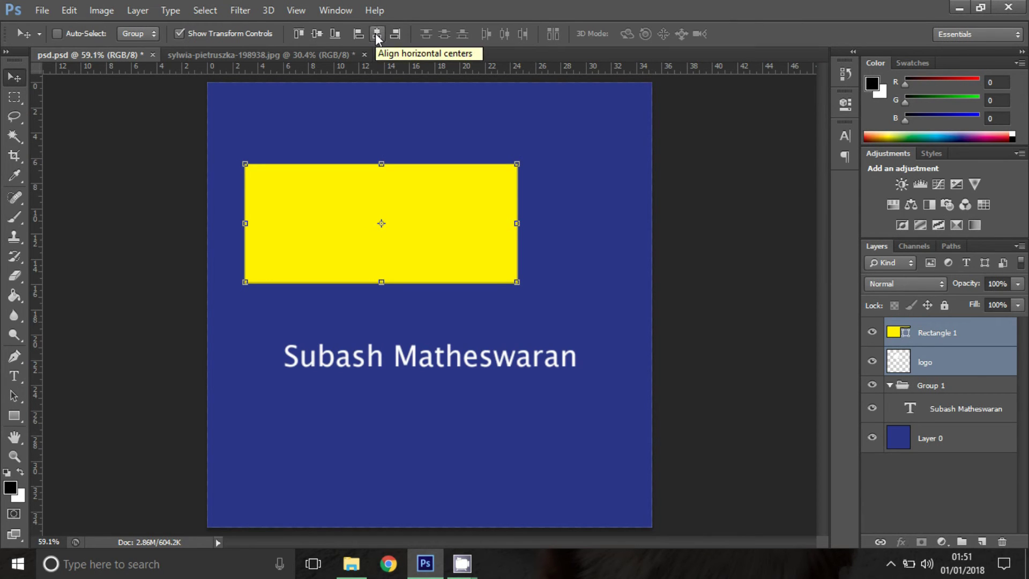
pyautogui.hotkey('ctrl', 'z')
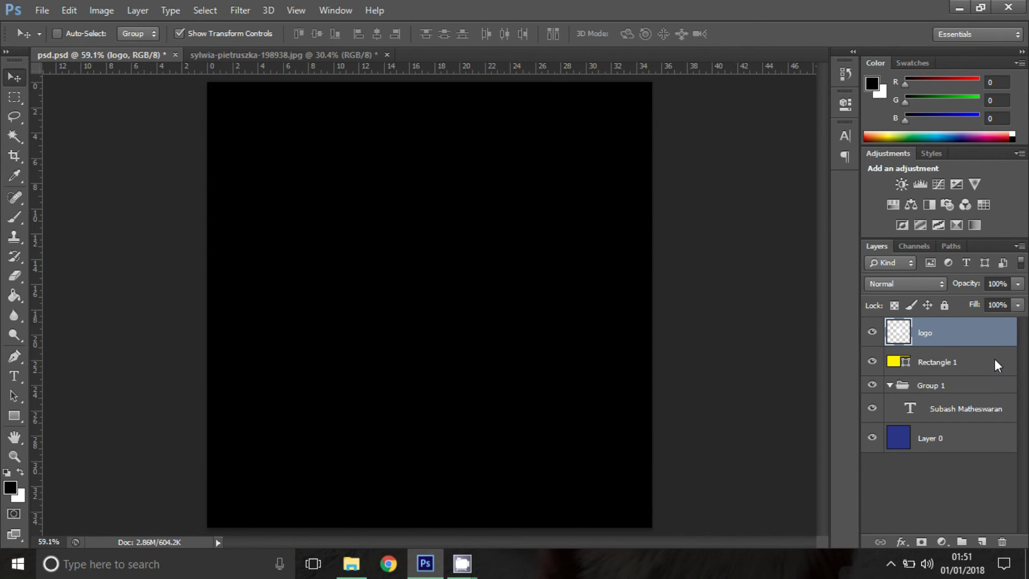
pyautogui.click(995, 358)
pyautogui.click(992, 330)
pyautogui.keyDown('shift'); pyautogui.click(986, 359); pyautogui.keyUp('shift')
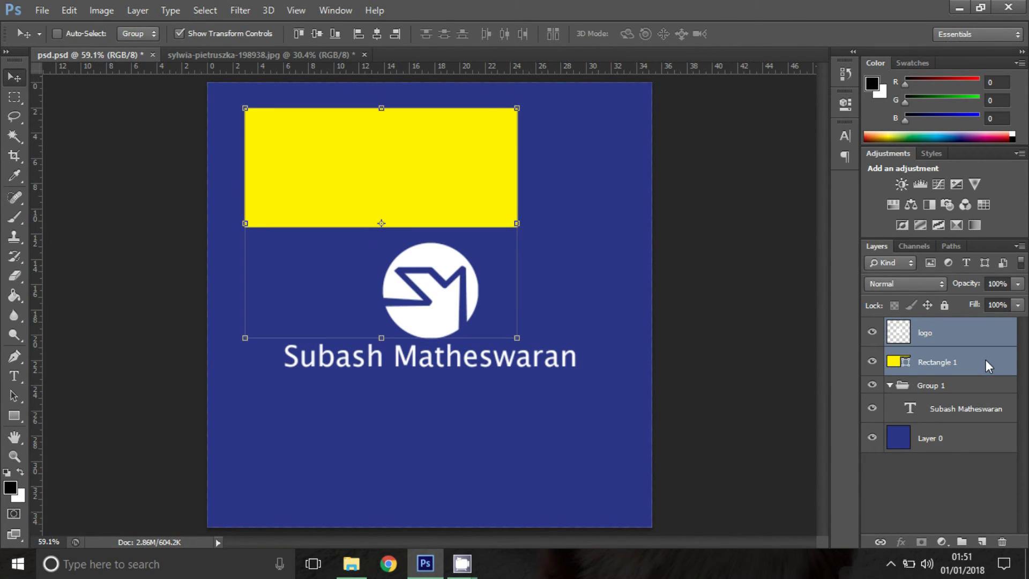
pyautogui.click(321, 32)
pyautogui.click(377, 35)
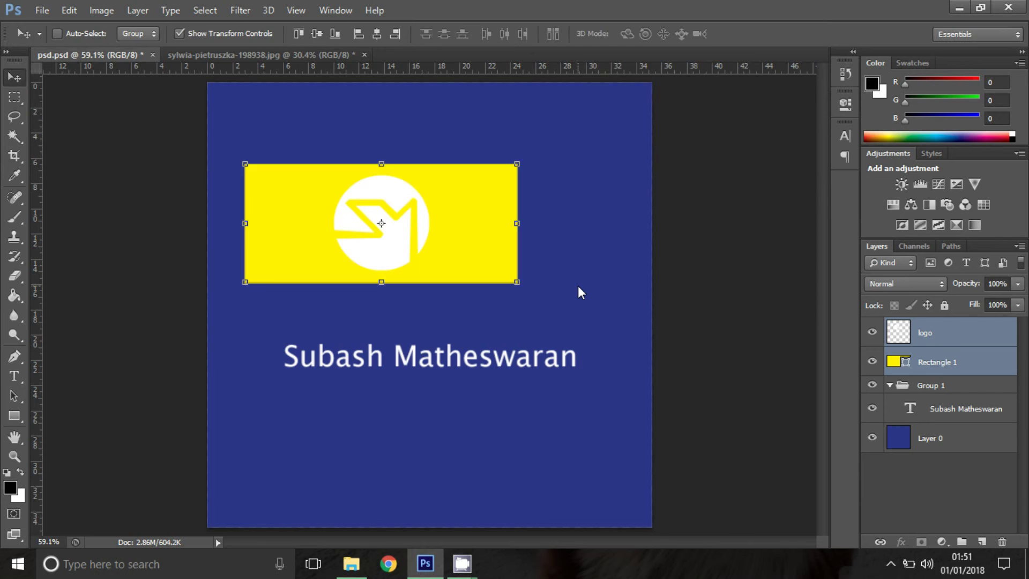
pyautogui.press('m')
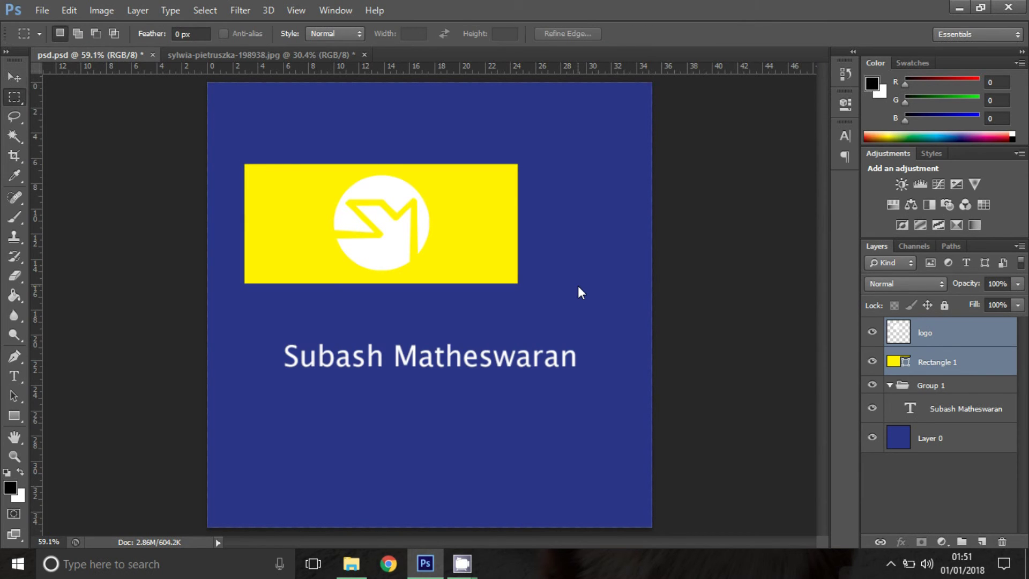
pyautogui.hotkey('ctrl', 'z')
pyautogui.hotkey('ctrl', 'alt', 'z')
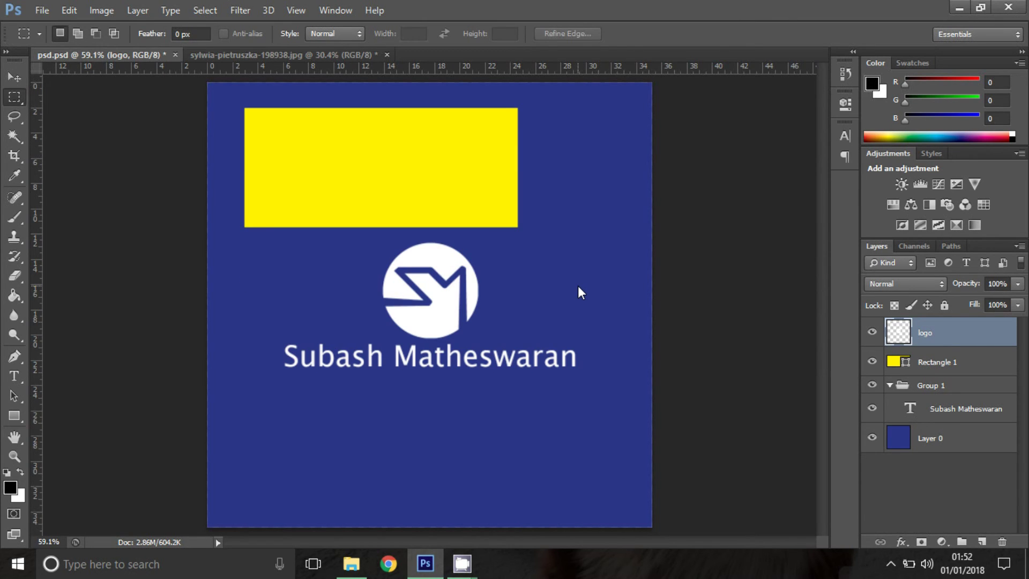
# - Load the Rectangle 1 layer's outline as a selection
pyautogui.click(15, 78)
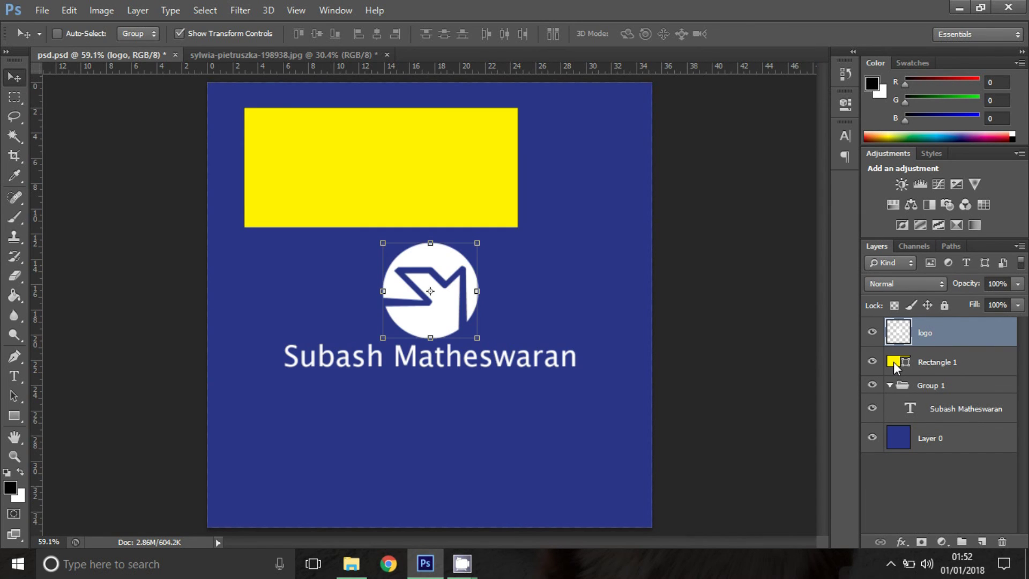
pyautogui.keyDown('ctrl'); pyautogui.click(892, 362); pyautogui.keyUp('ctrl')
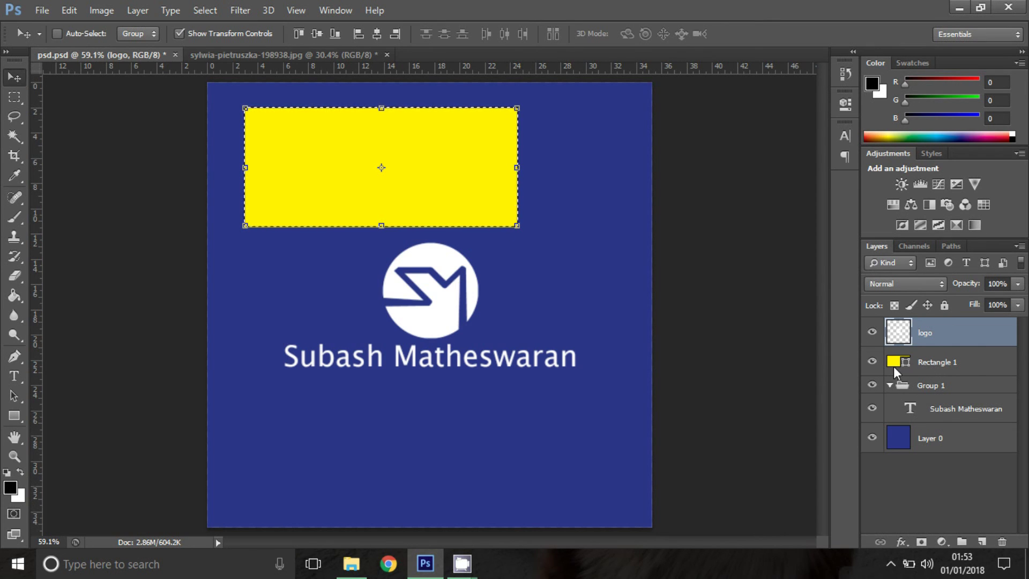
# - Align the logo to Rectangle 1's vertical and horizontal centres, then deselect
pyautogui.keyDown('shift'); pyautogui.click(932, 363); pyautogui.keyUp('shift')
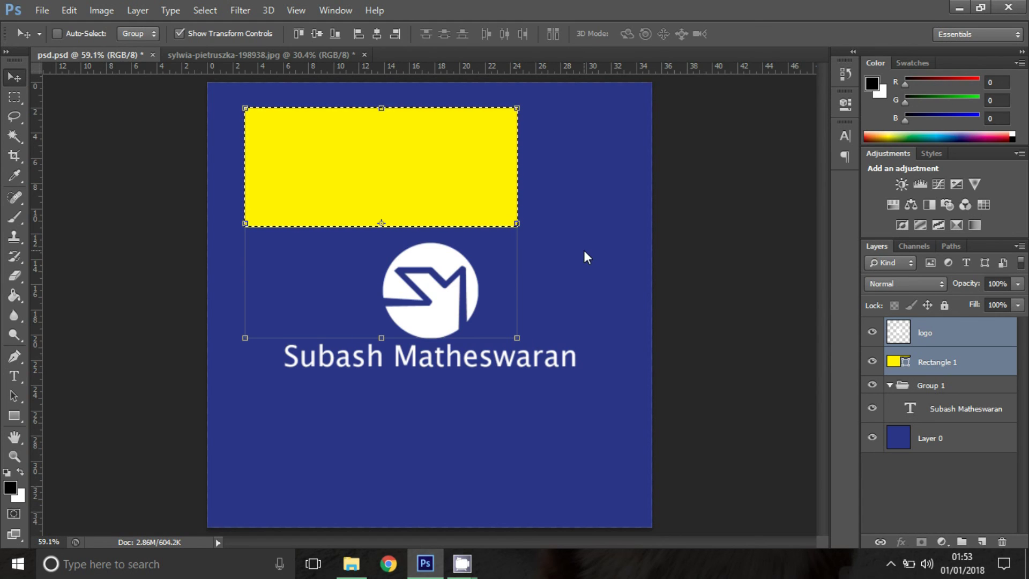
pyautogui.click(320, 38)
pyautogui.click(377, 33)
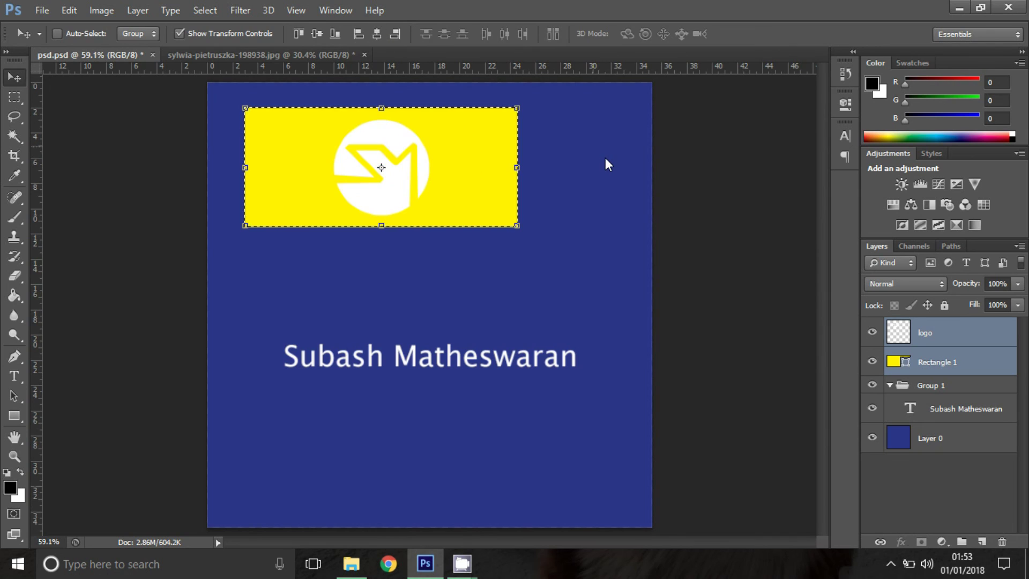
pyautogui.press('m')
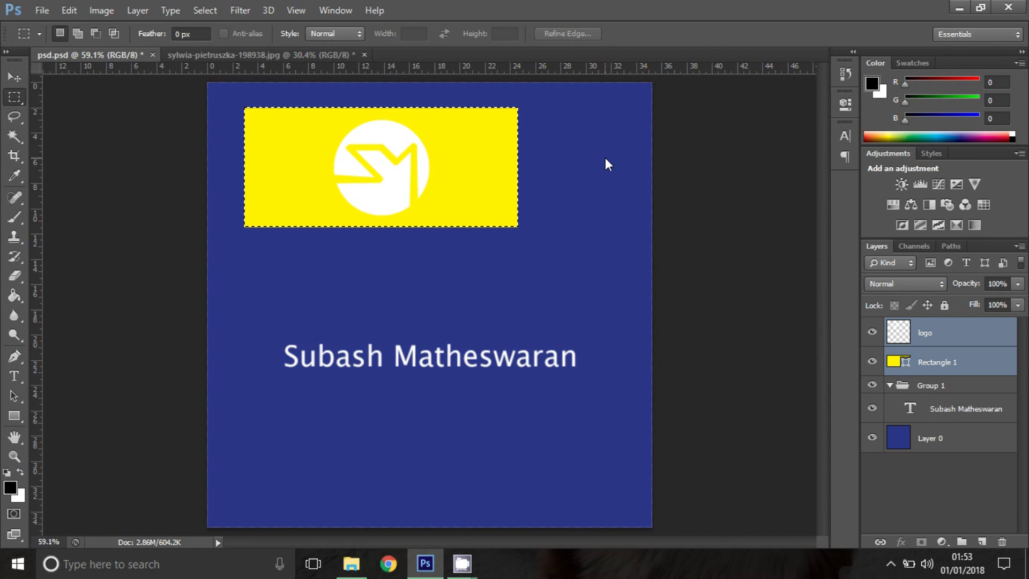
pyautogui.hotkey('ctrl', 'd')
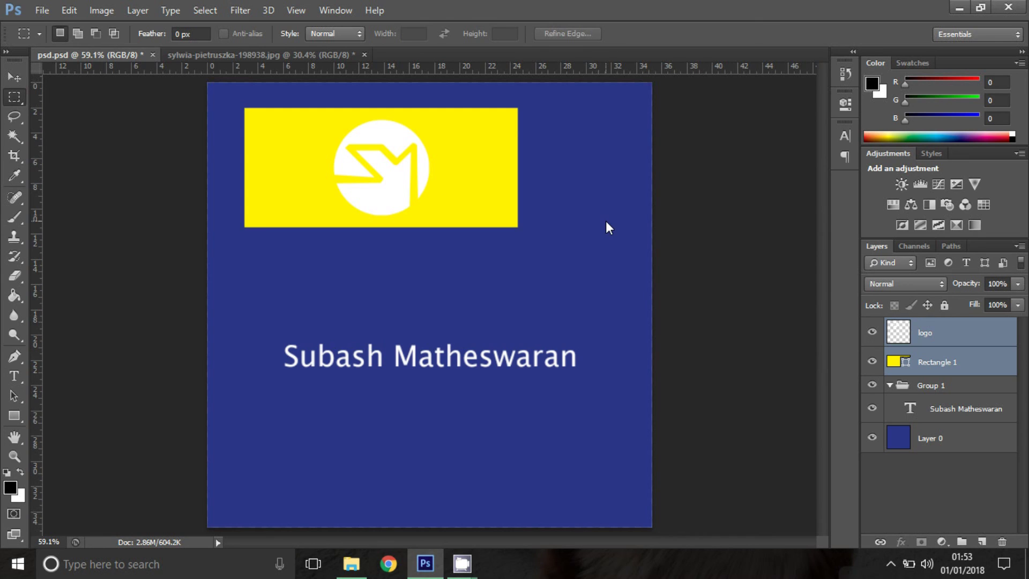
# - Delete the yellow rectangle and move the logo layer into Group 1
pyautogui.click(986, 362)
pyautogui.press('Delete')
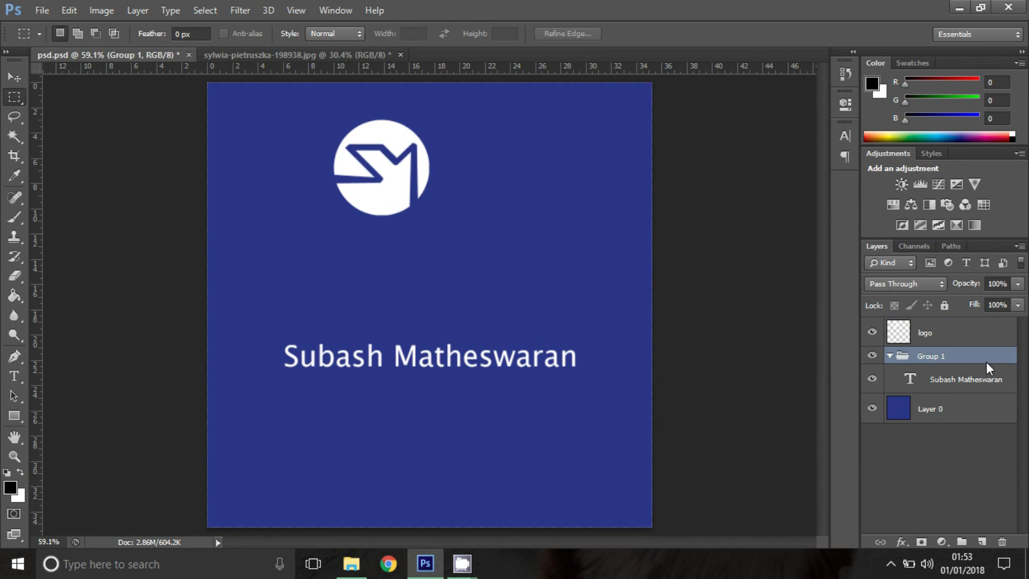
pyautogui.press('v')
pyautogui.hotkey('alt', ']')
pyautogui.hotkey('ctrl', '[')
# - Centre the logo on the blue canvas, then nudge it up just above the name
pyautogui.keyDown('ctrl'); pyautogui.click(962, 407); pyautogui.keyUp('ctrl')
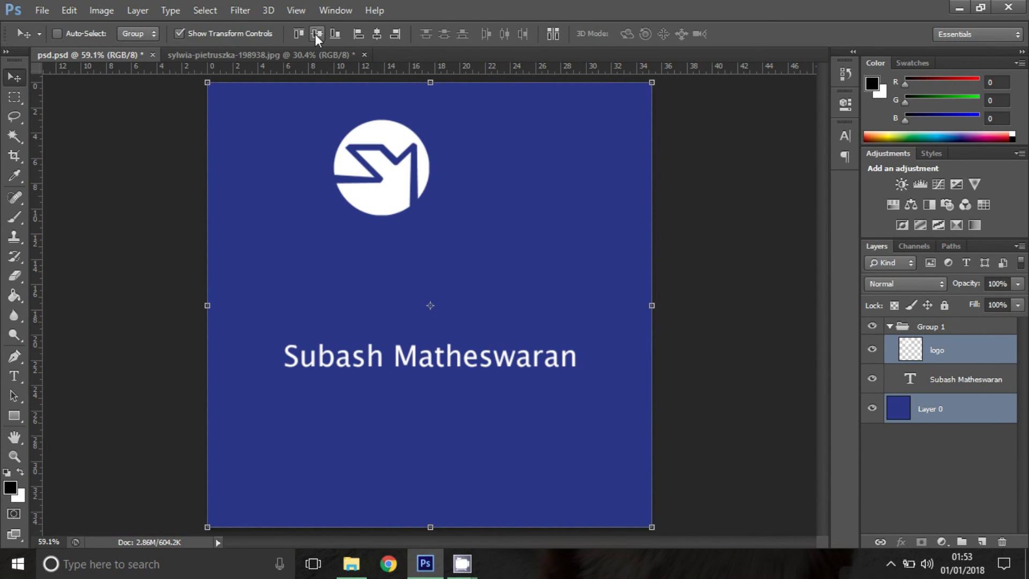
pyautogui.click(316, 35)
pyautogui.click(377, 36)
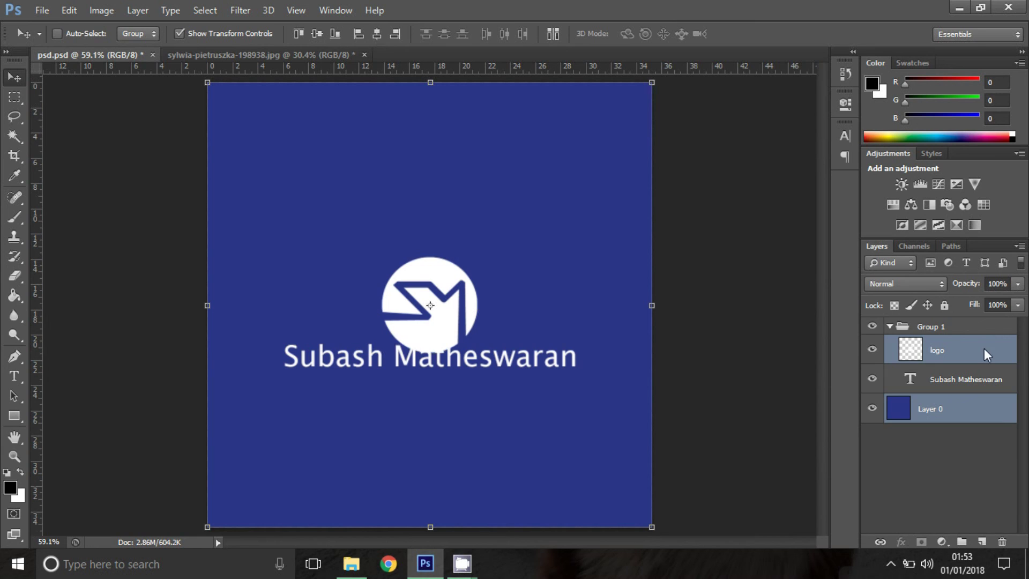
pyautogui.click(984, 349)
pyautogui.hotkey('ctrl', 'z')
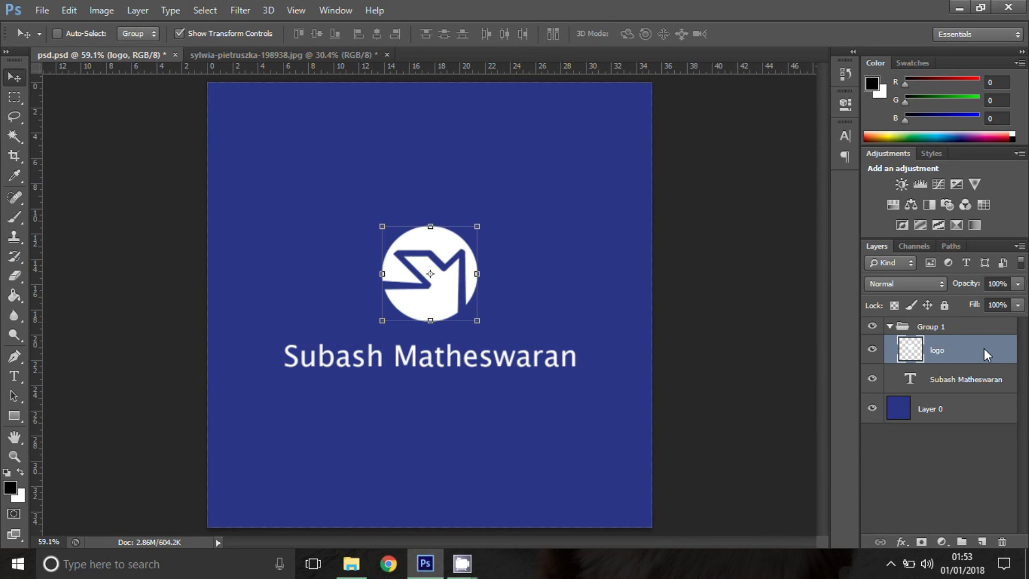
pyautogui.hotkey('ctrl', 'alt', 'z')
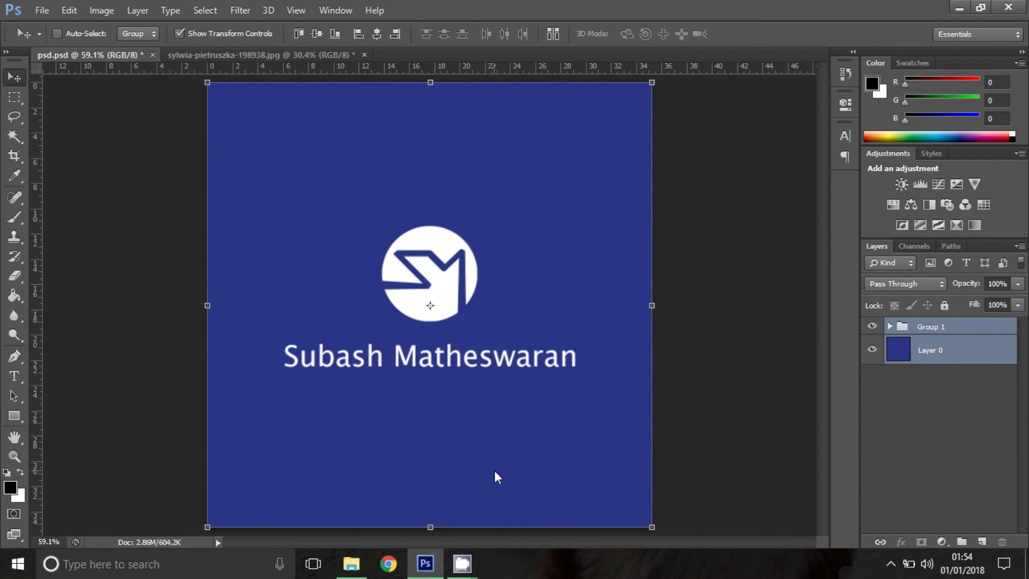
pyautogui.press('m')
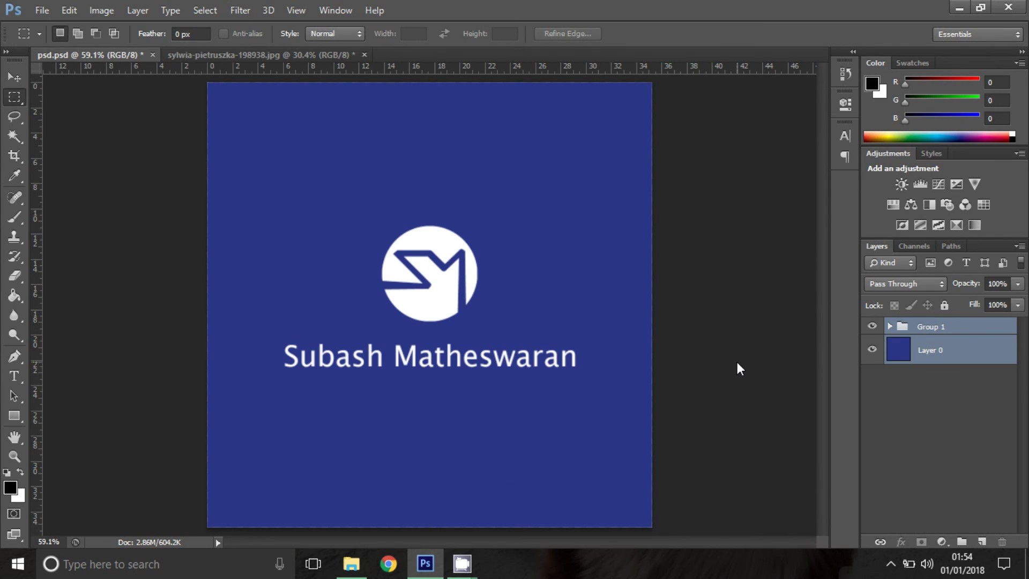